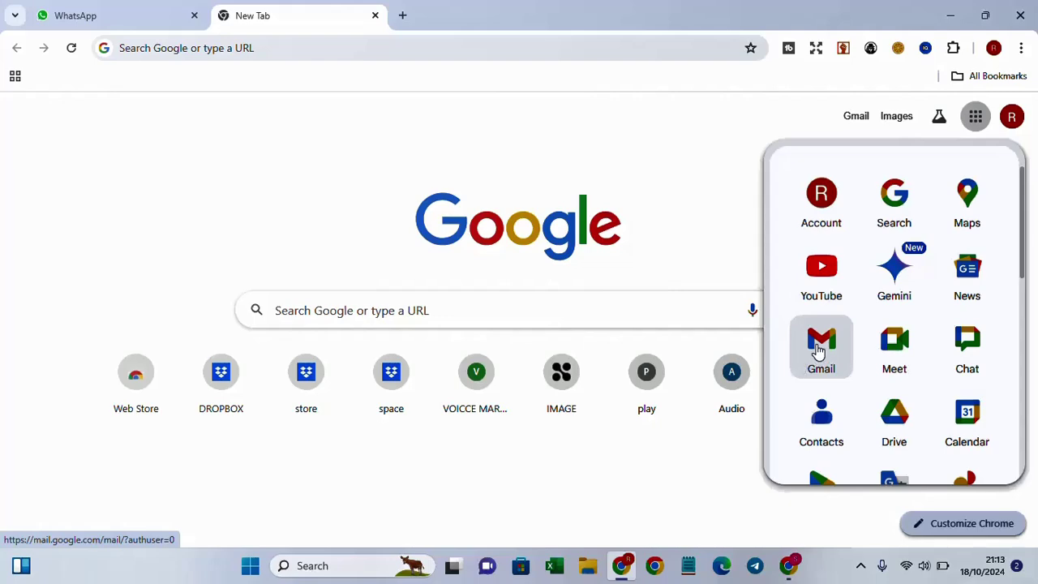
Open Gmail and download the TUNMISE OVERCOMERS .xlsm workbook attached to the spreadsheet-sharing e-mail in the inbox
click(818, 349)
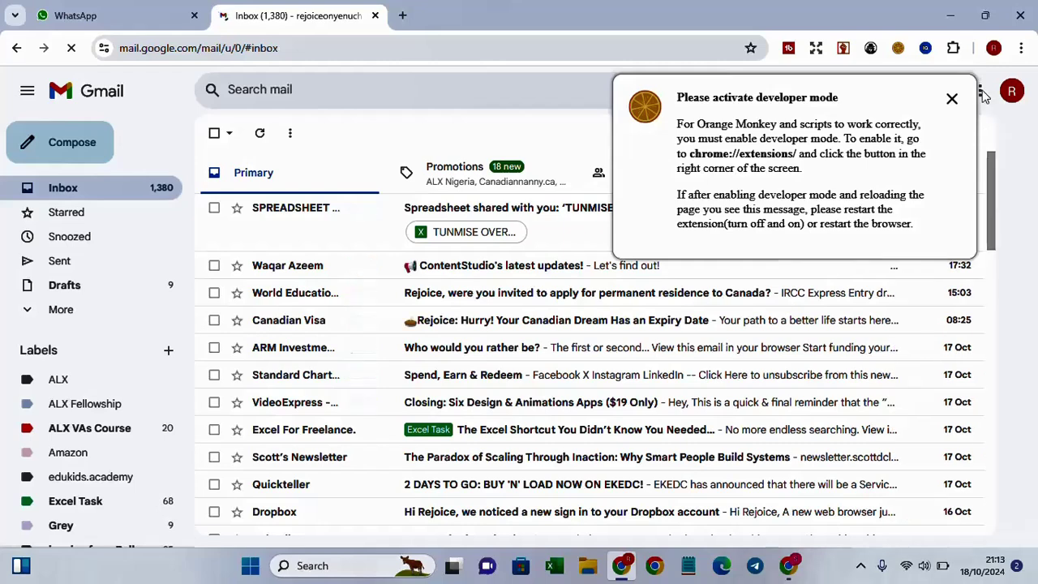
click(951, 100)
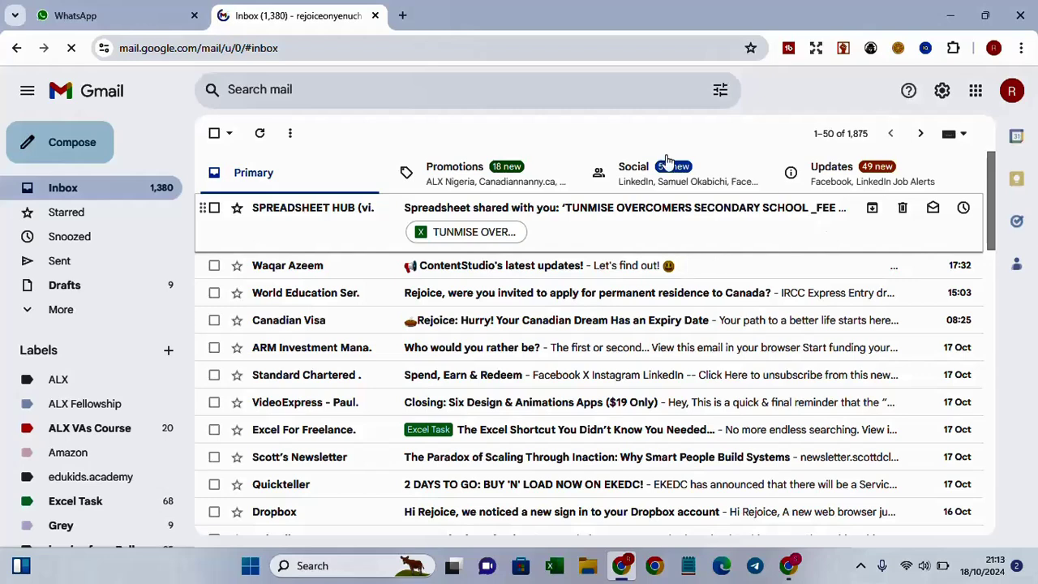
click(464, 235)
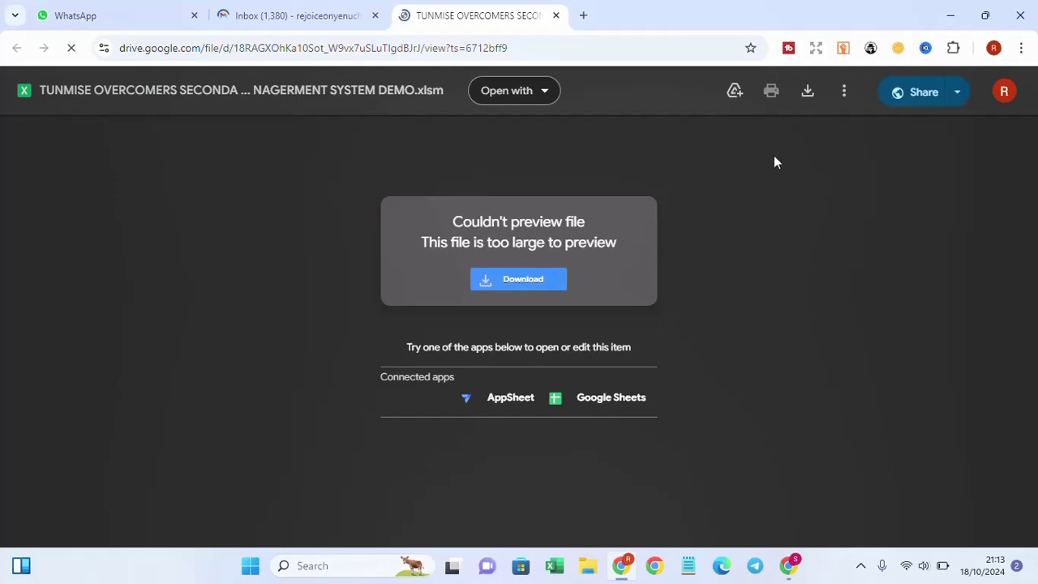
click(524, 287)
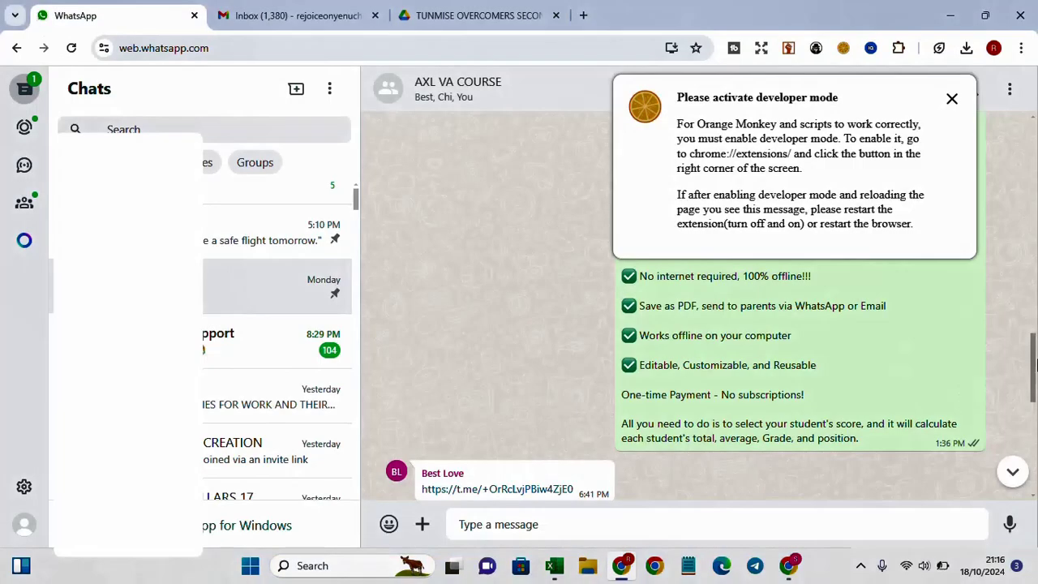
Find the shared Google Drive file link in the AXL VA COURSE WhatsApp chat and open it
drag(1034, 383, 1035, 391)
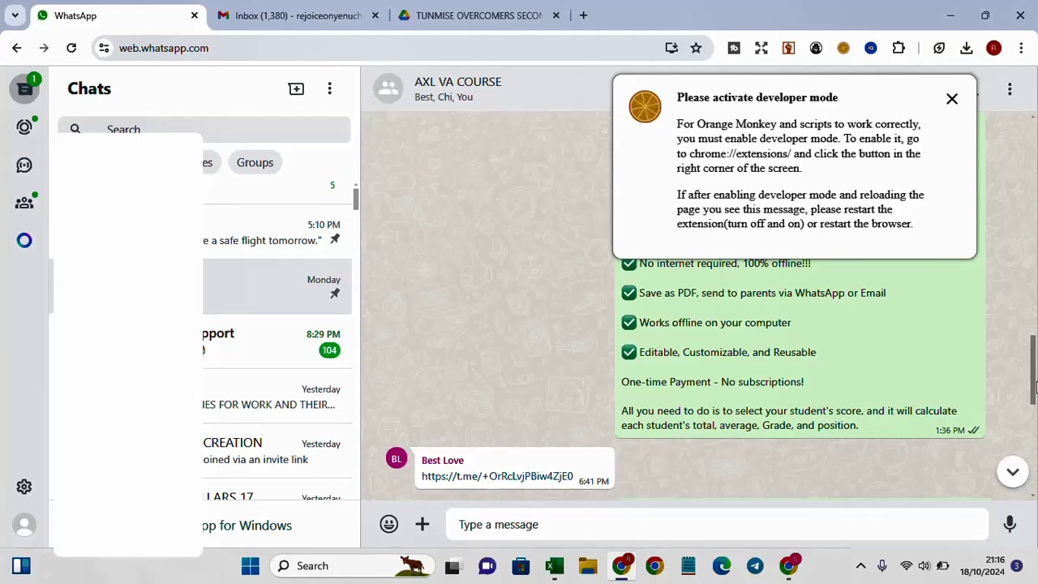
scroll(478, 433, down, 4)
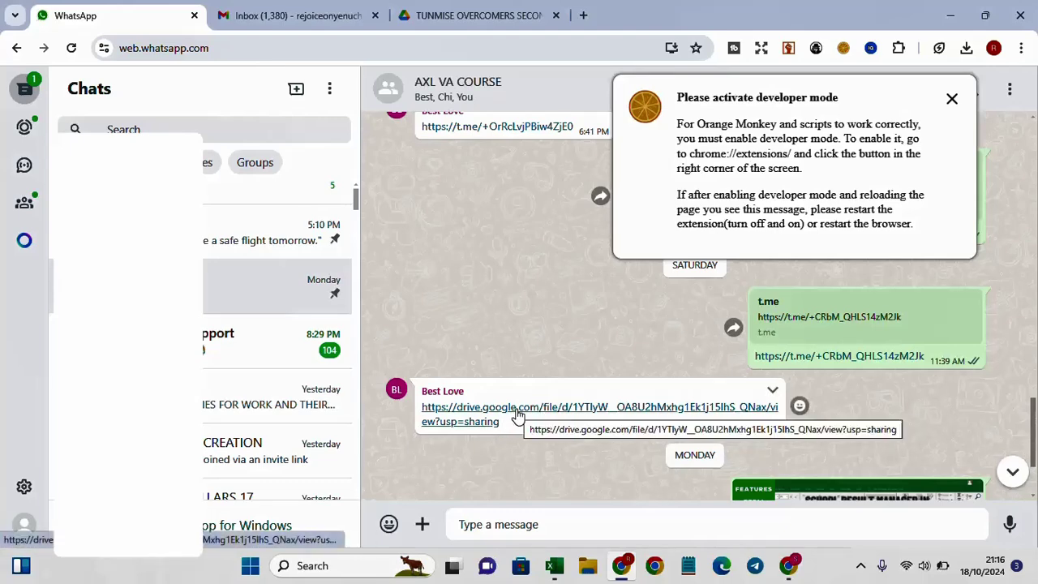
click(518, 415)
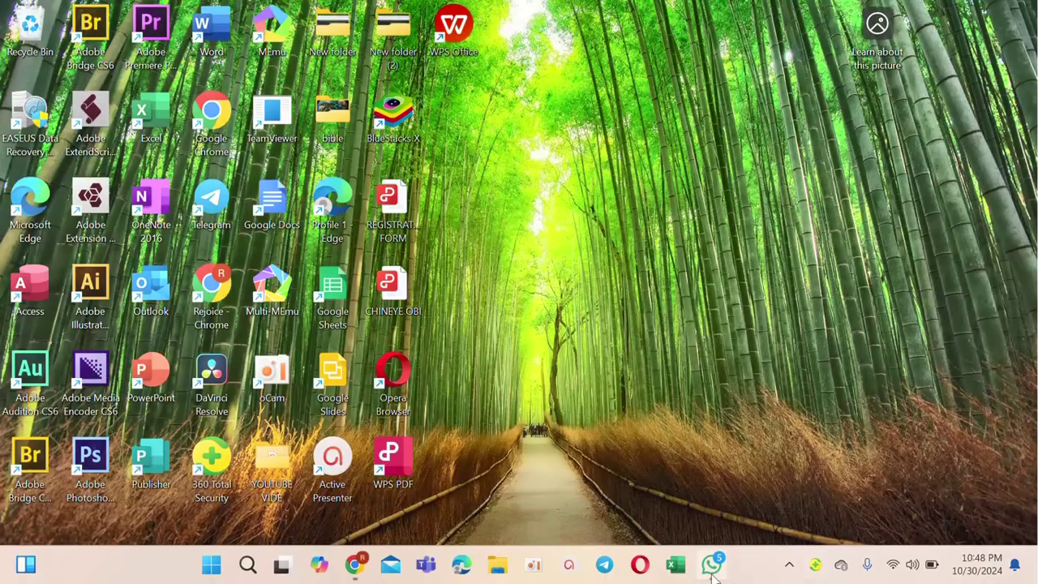
Switch to File Explorer and open the Downloads folder
mouse_move(713, 572)
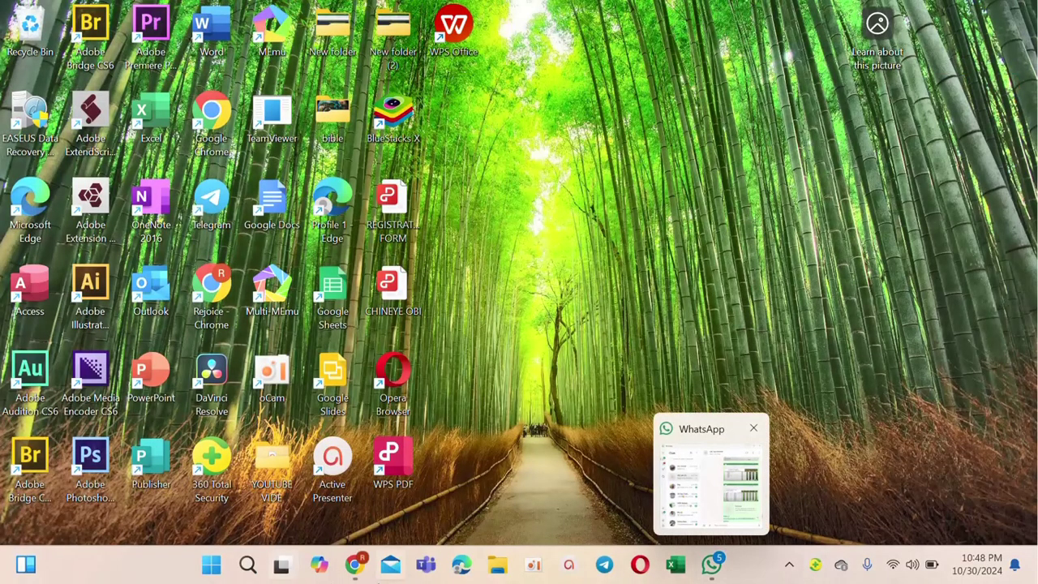
click(505, 568)
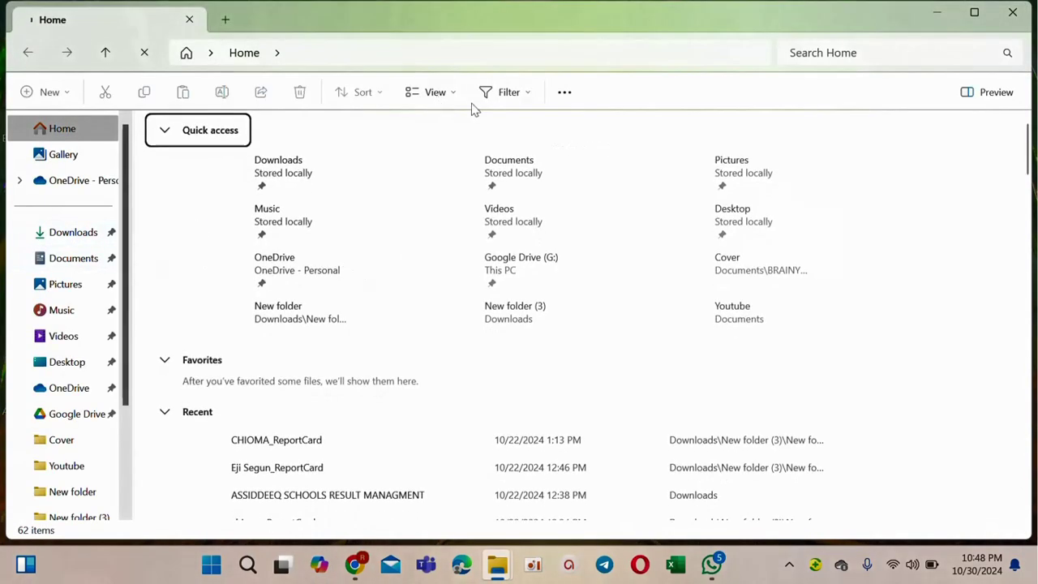
click(284, 169)
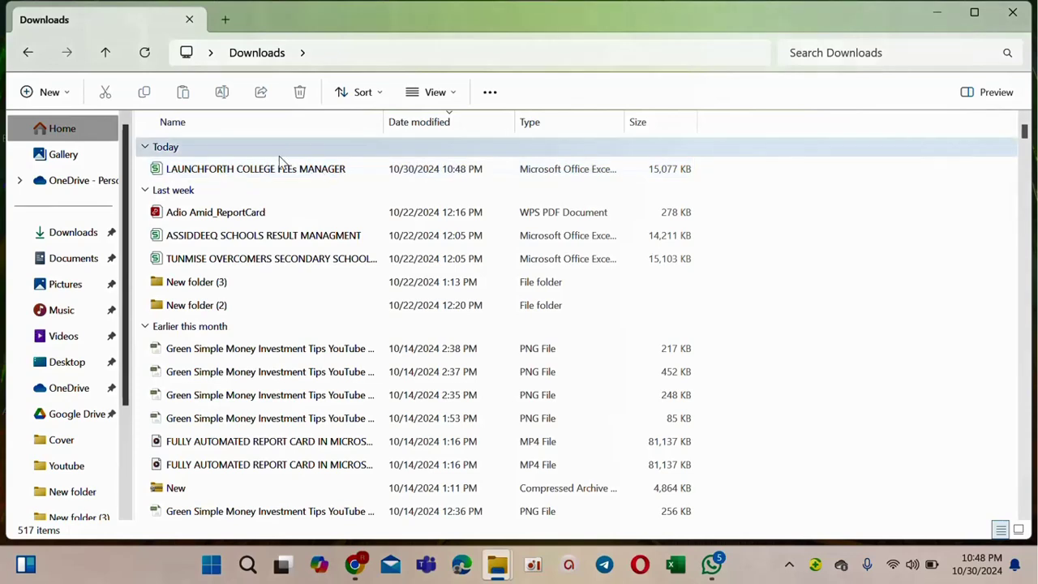
Unblock the downloaded LAUNCHFORTH COLLEGE FEEs MANAGER workbook in its file properties and apply the change
click(323, 172)
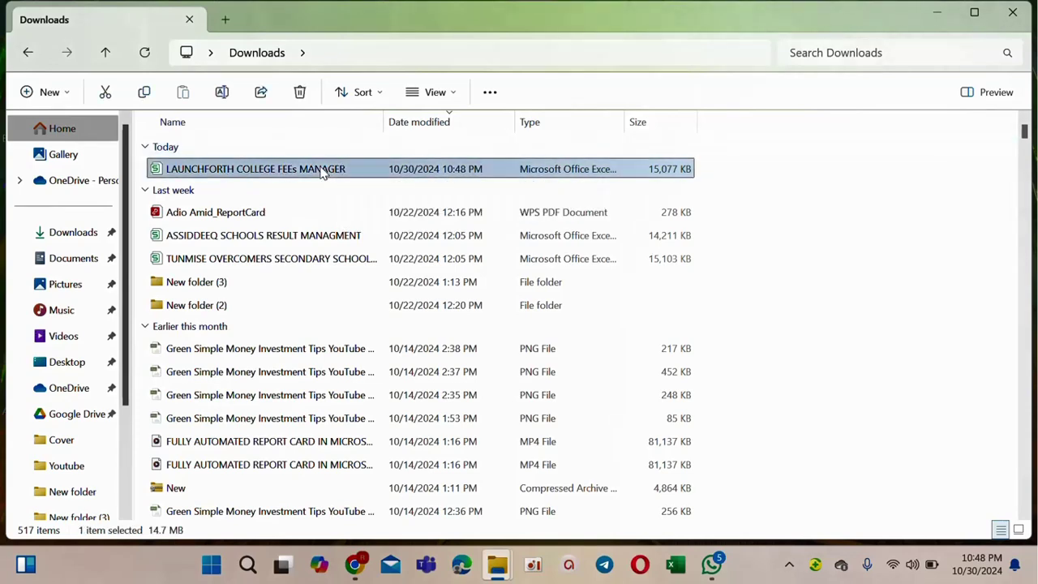
right_click(321, 170)
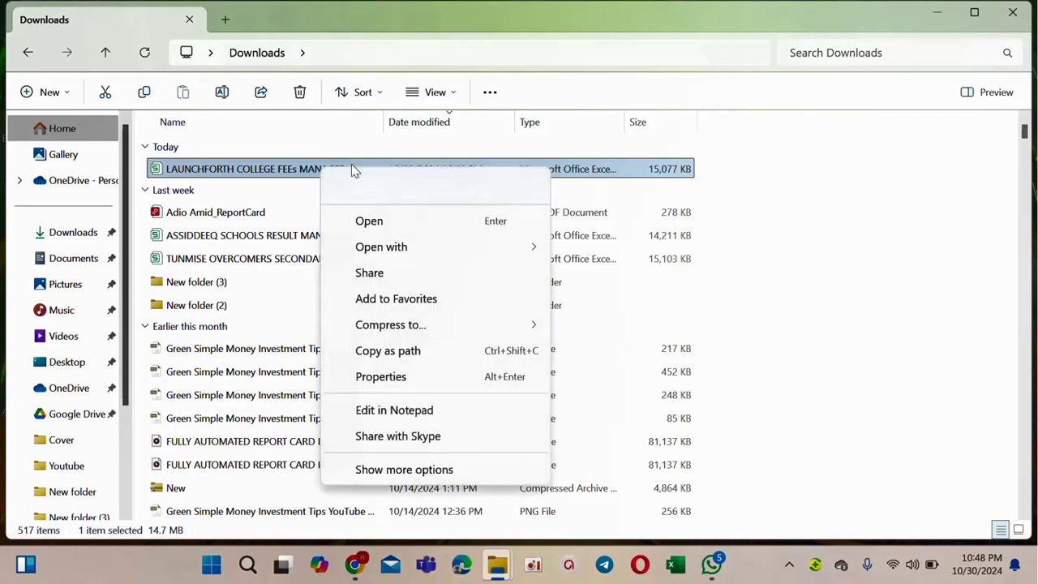
right_click(352, 167)
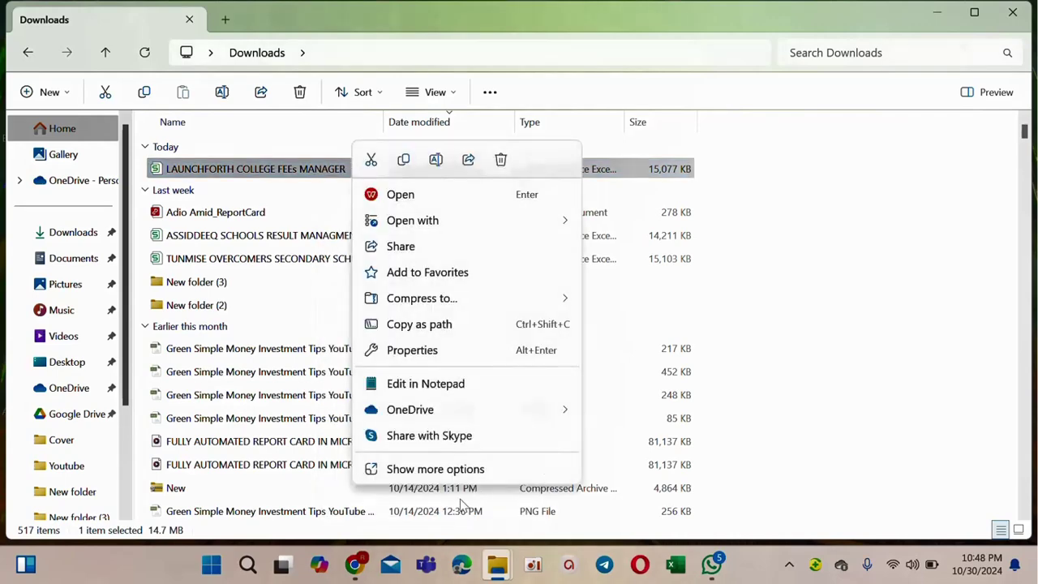
click(406, 362)
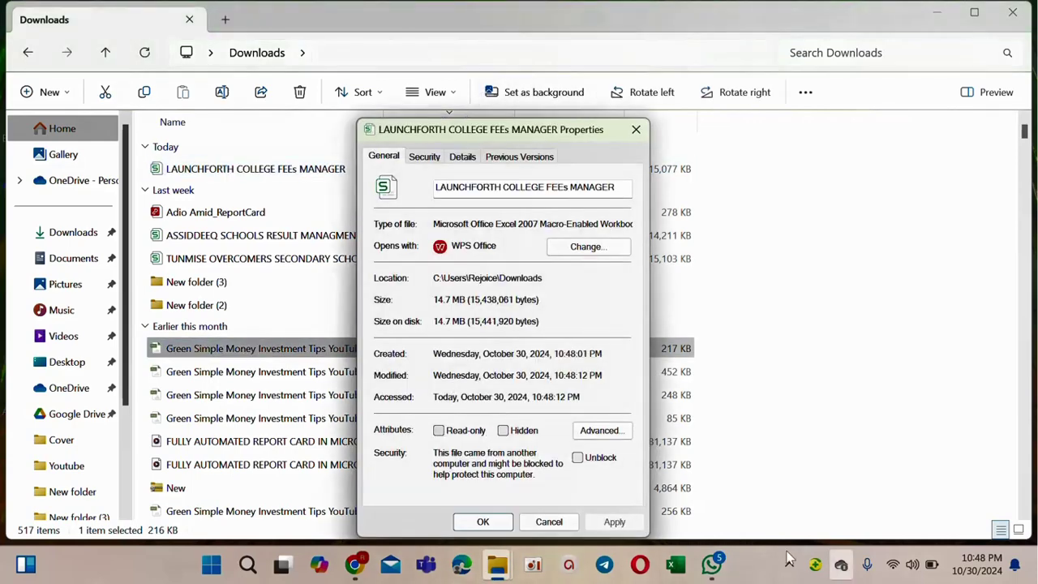
click(578, 459)
click(484, 523)
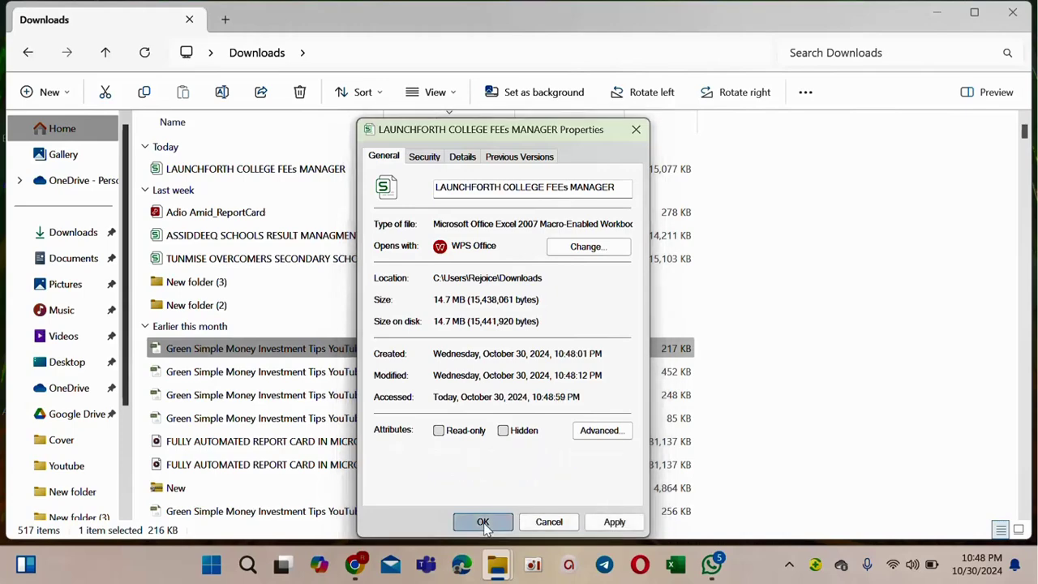
Open the LAUNCHFORTH COLLEGE FEEs MANAGER workbook with Excel instead of the default WPS Office
click(262, 179)
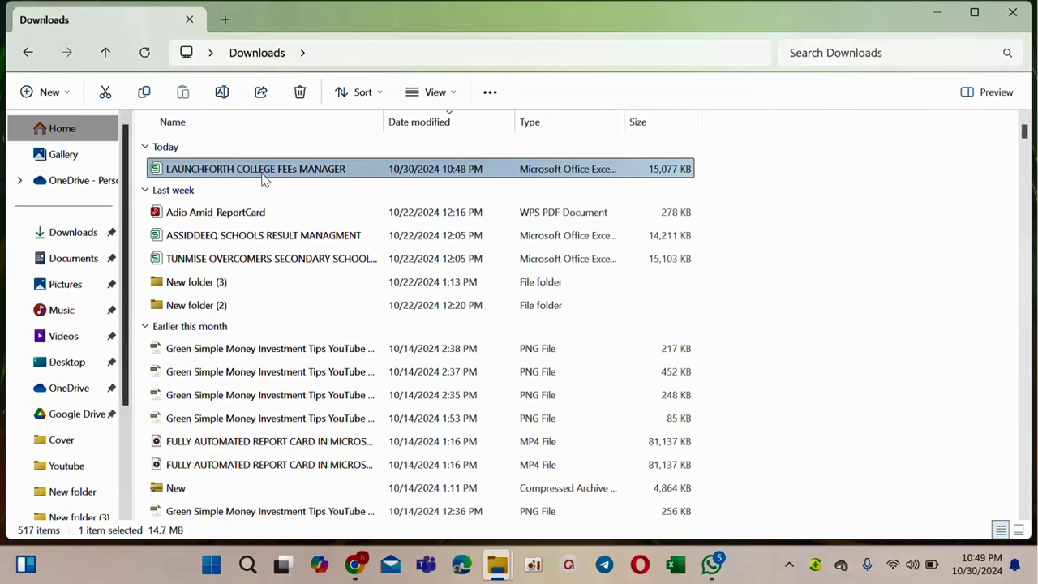
right_click(335, 172)
mouse_move(471, 244)
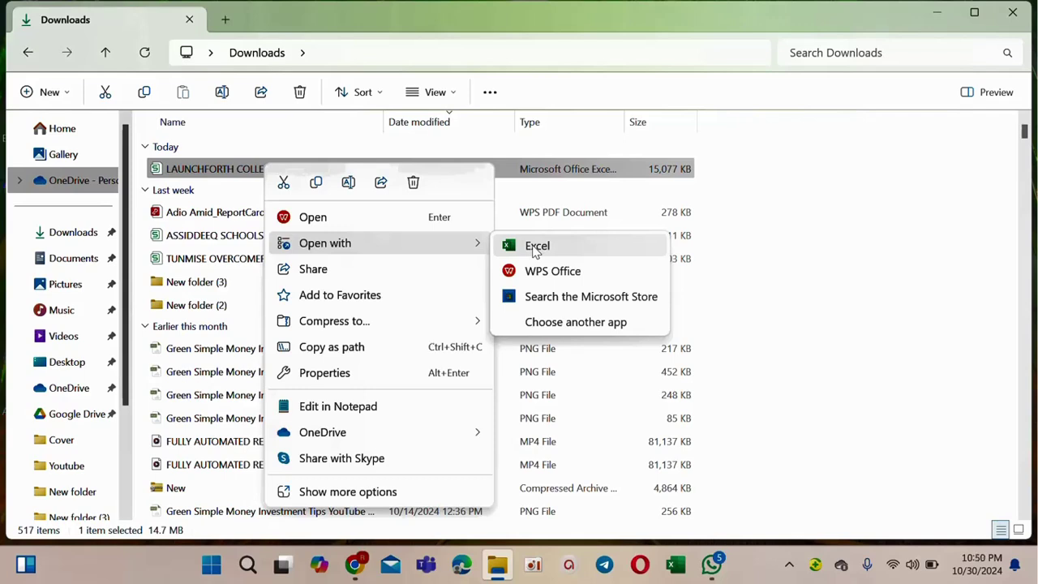
click(535, 246)
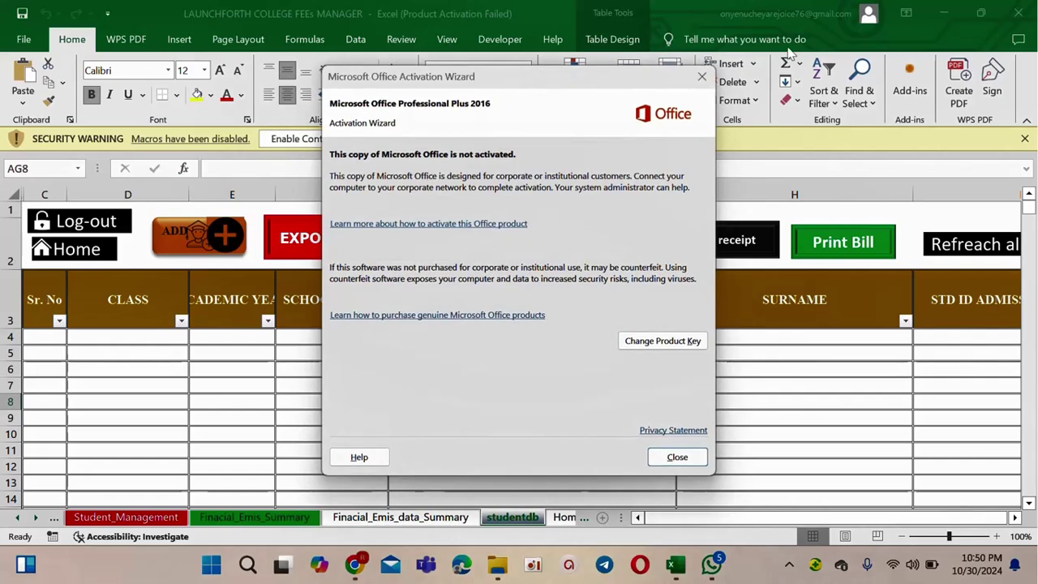
Dismiss the activation wizard and enable the workbook's macro content, and close the workbook with its changes saved
click(703, 77)
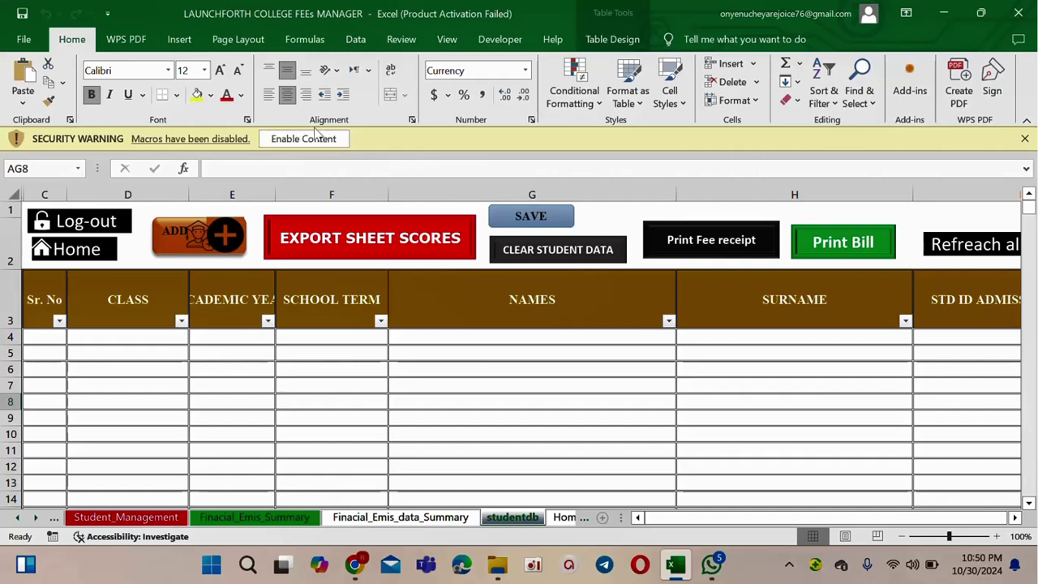
click(309, 140)
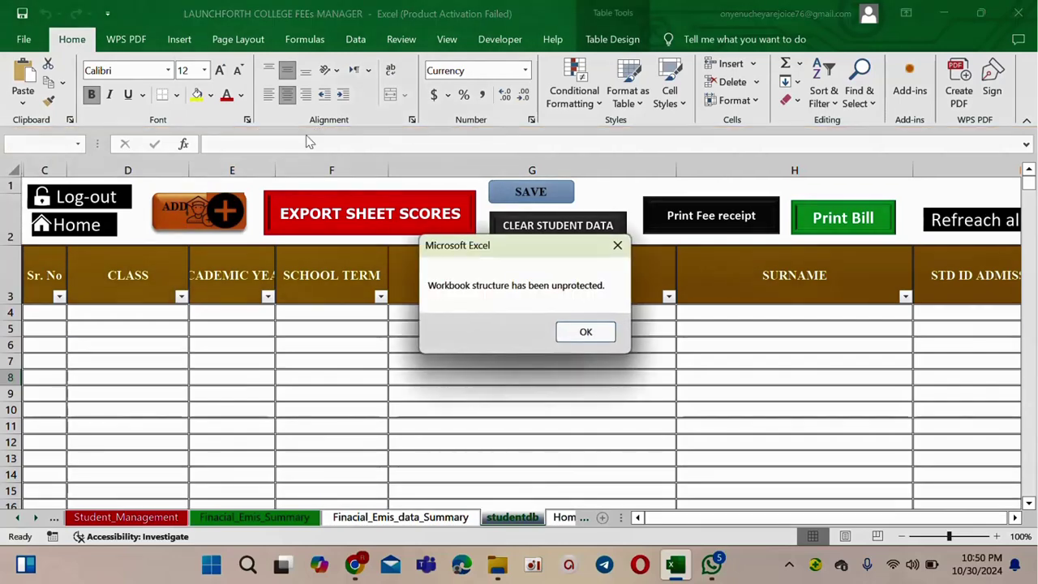
click(564, 341)
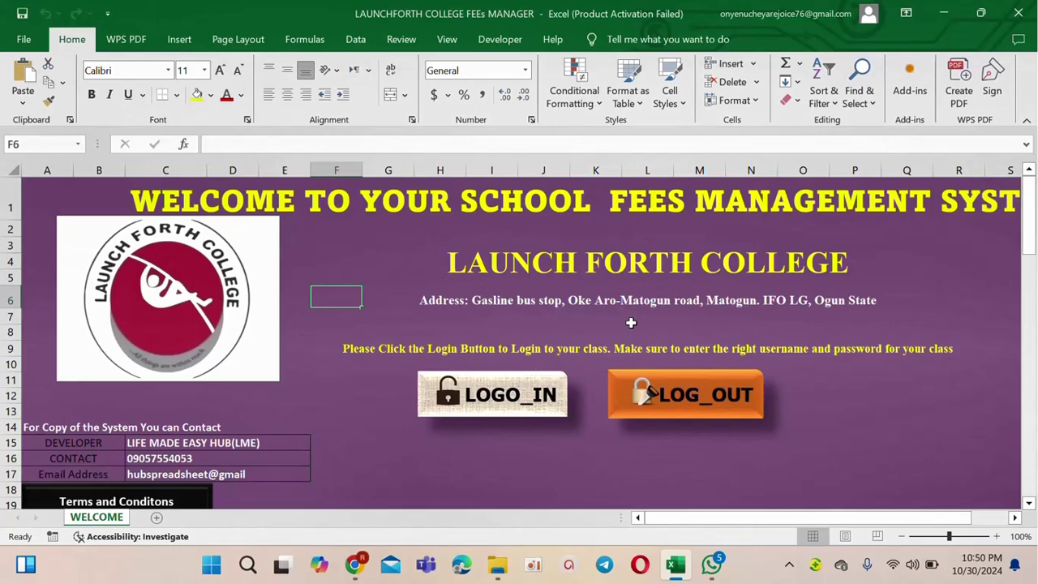
click(1019, 13)
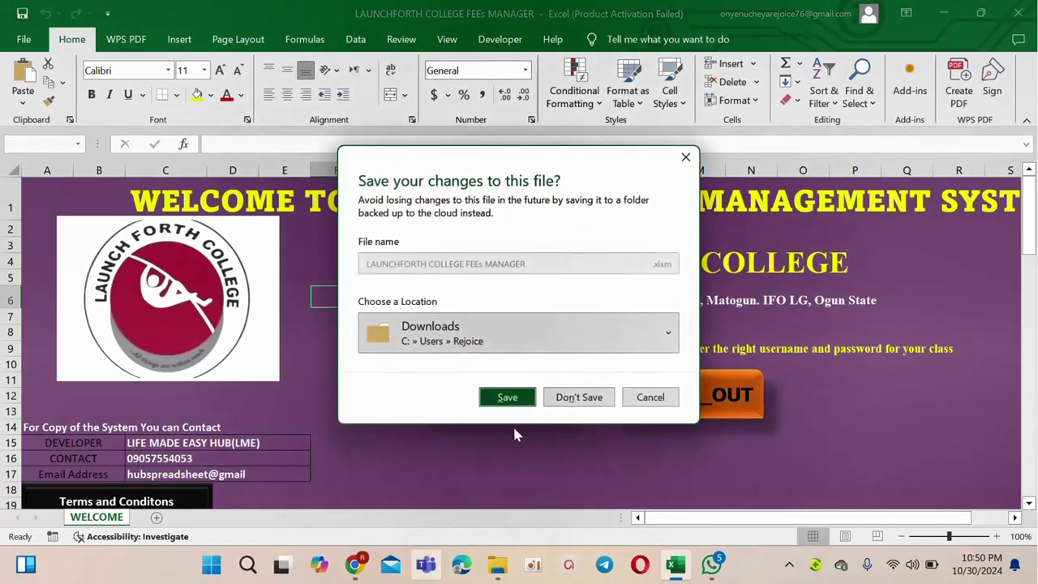
click(511, 400)
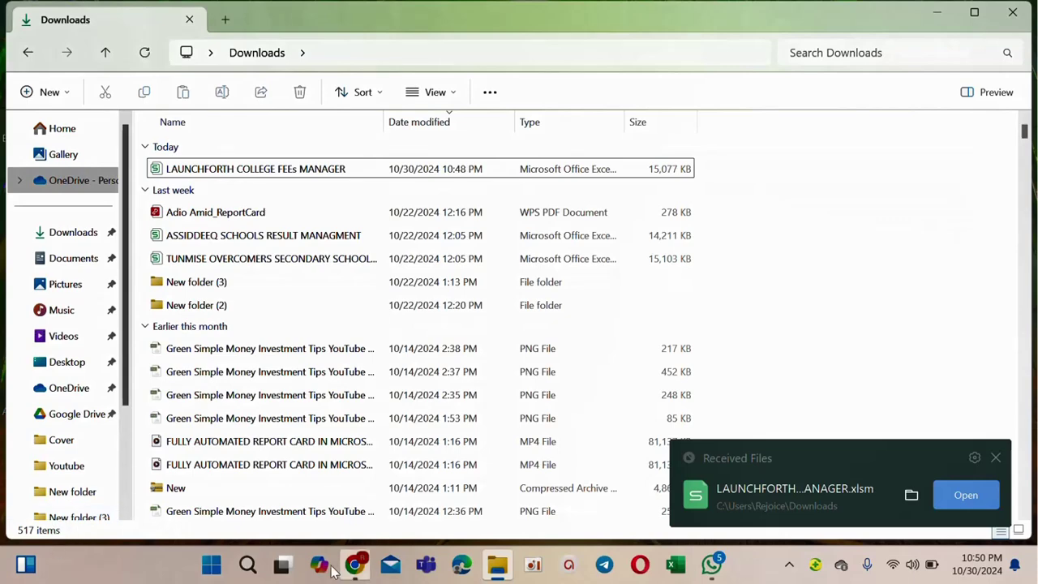
Search Windows for Excel and launch the application
click(249, 566)
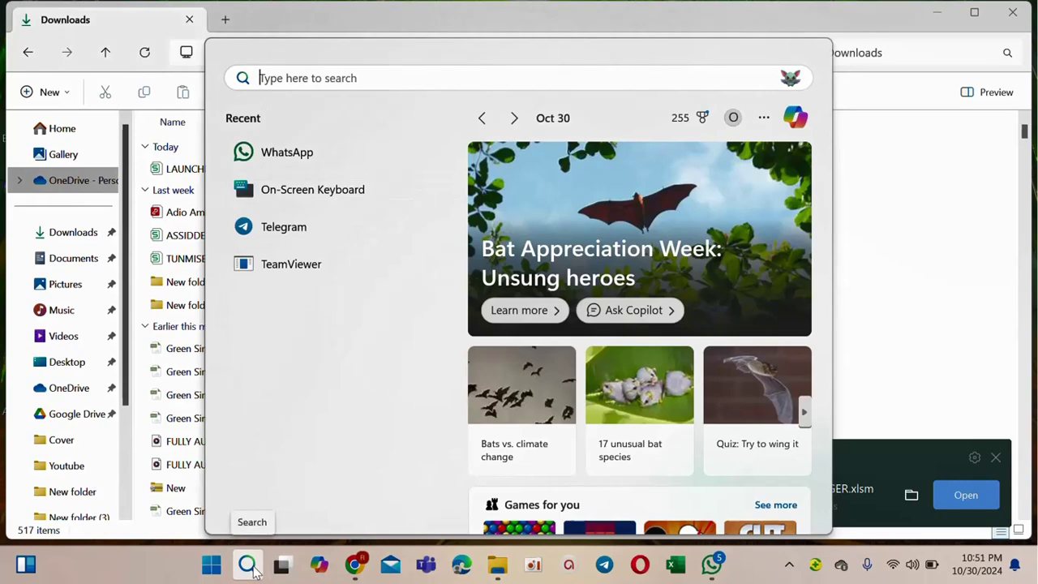
text(excel)
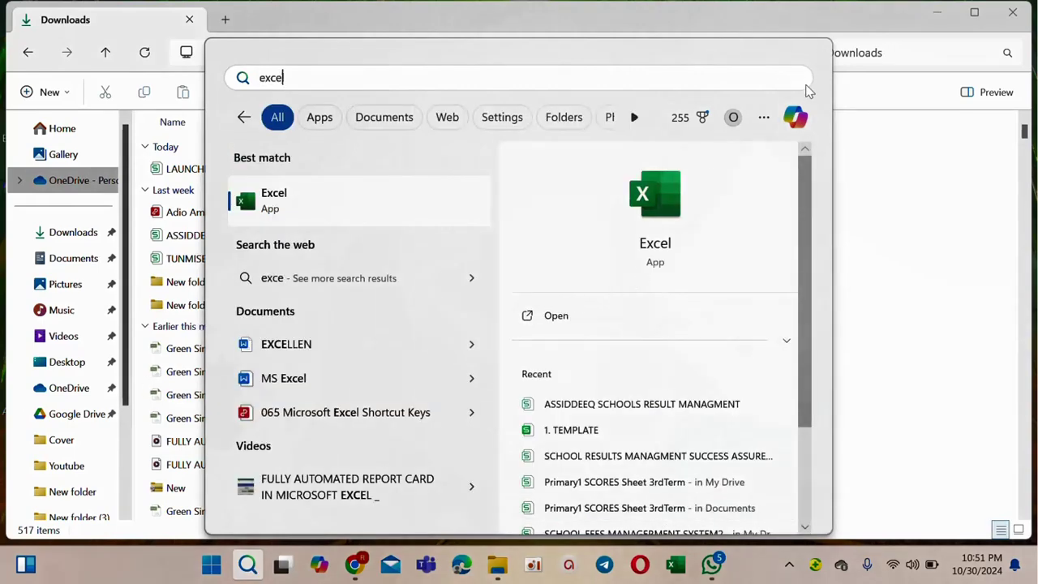
click(556, 323)
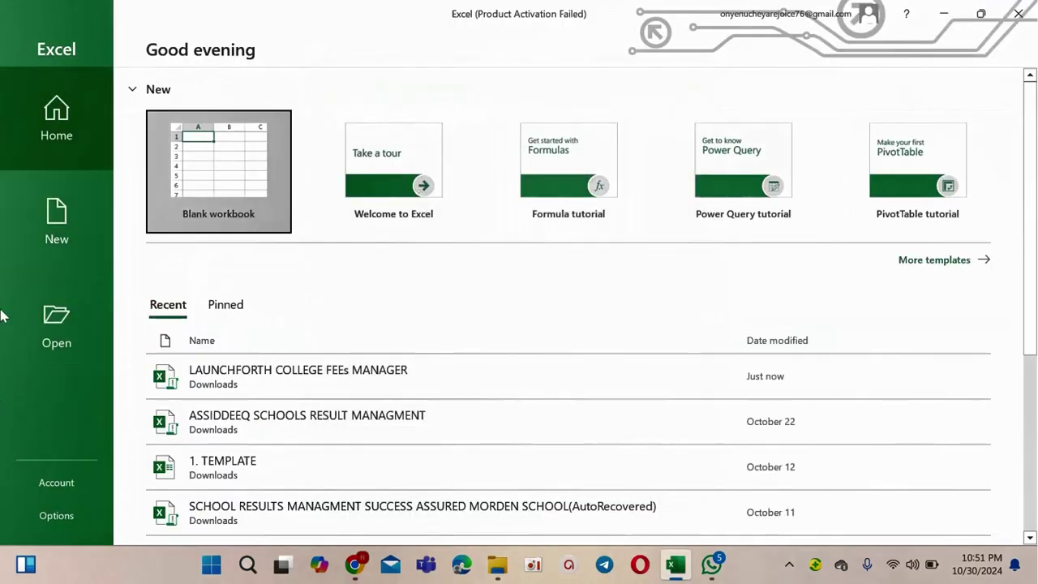
Open LAUNCHFORTH COLLEGE FEEs MANAGER from this PC's Downloads folder within Excel and acknowledge the workbook structure message
click(50, 333)
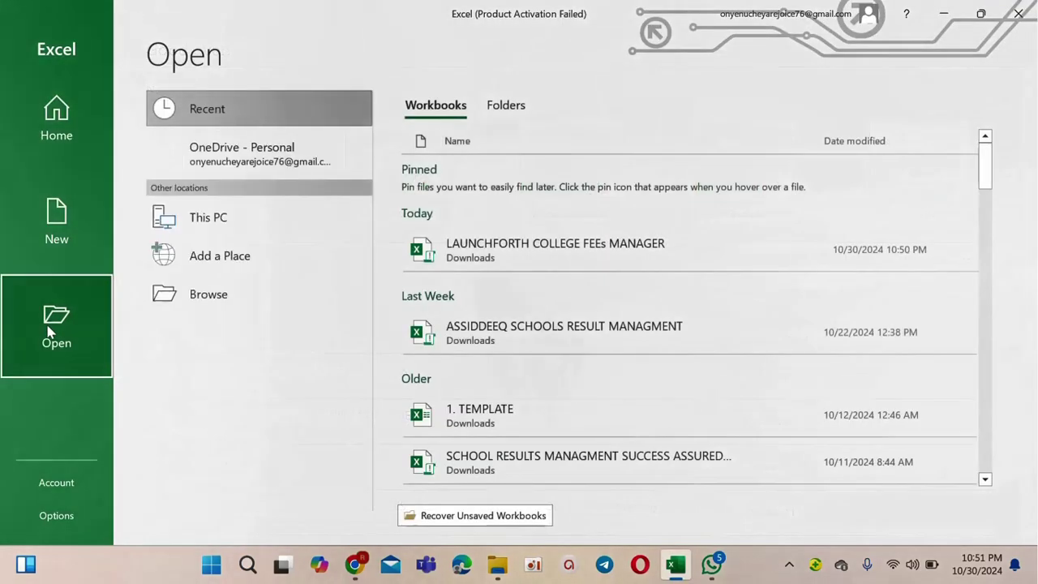
click(234, 215)
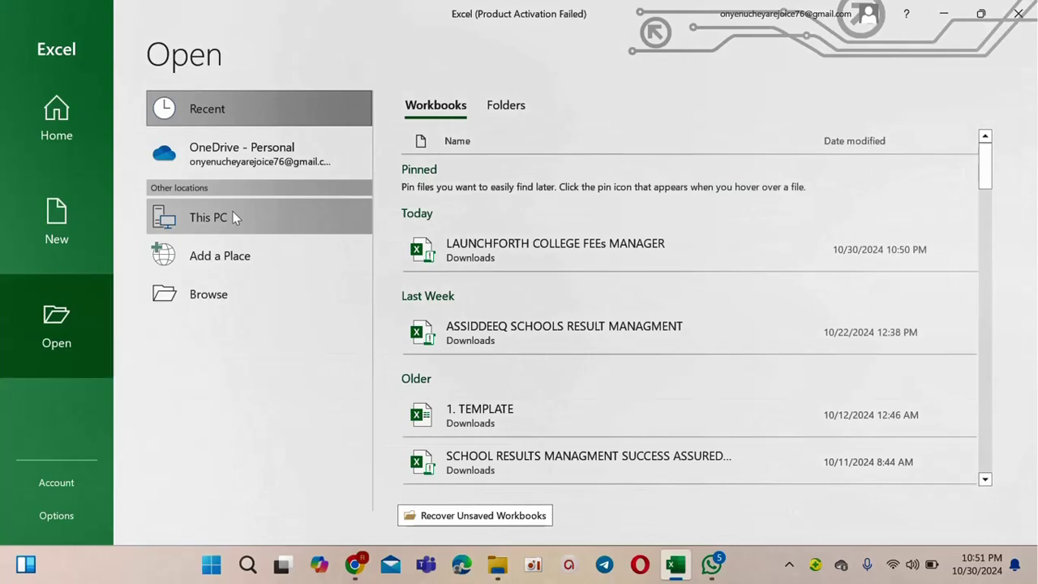
click(234, 218)
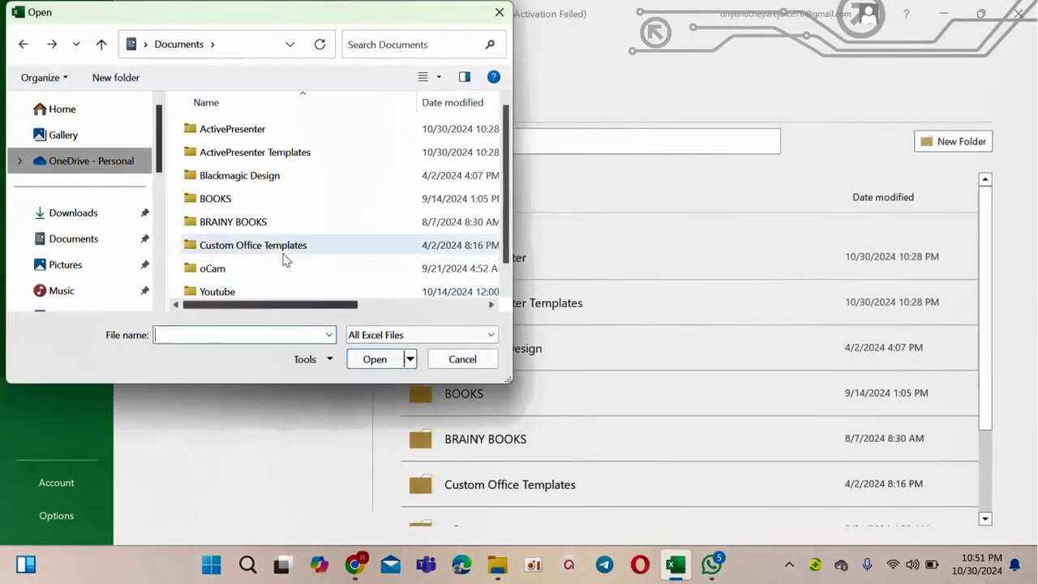
click(67, 212)
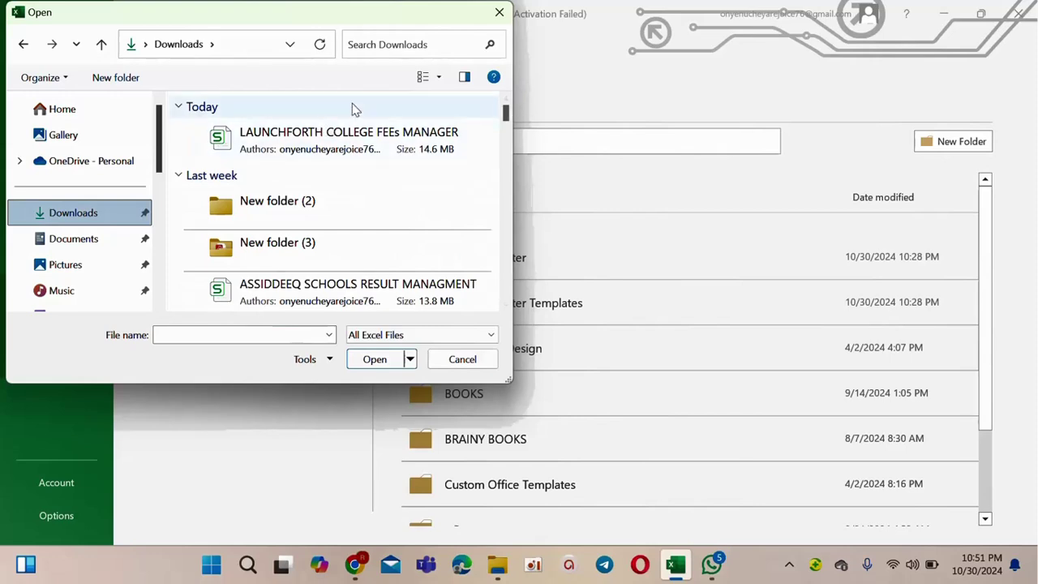
click(246, 133)
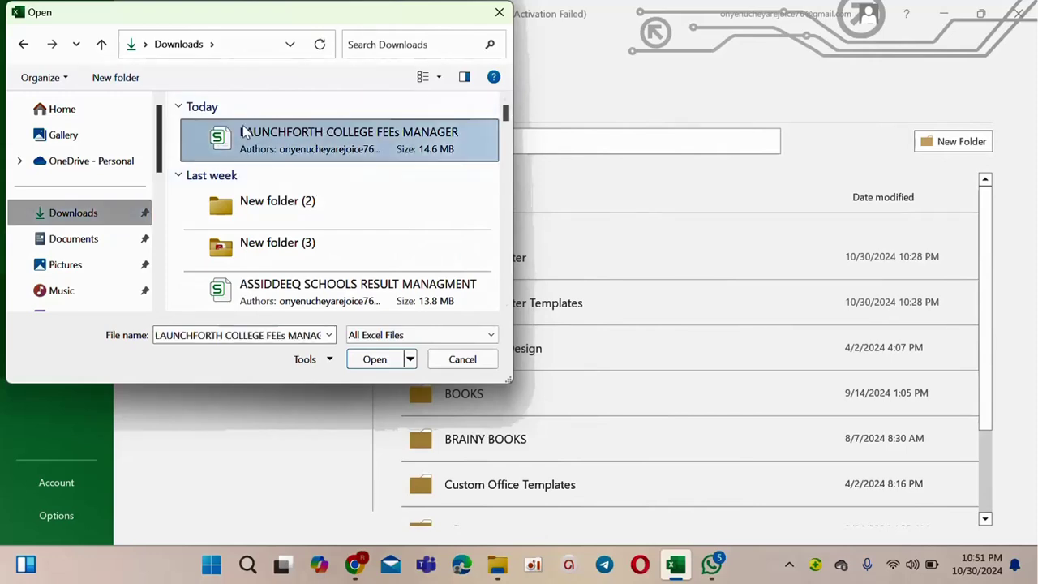
double_click(246, 133)
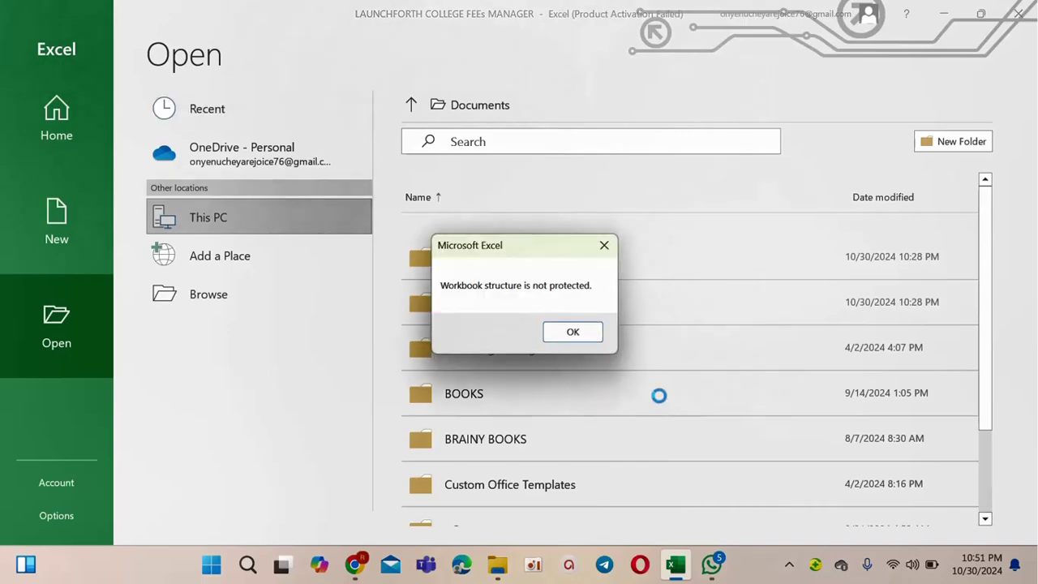
click(568, 333)
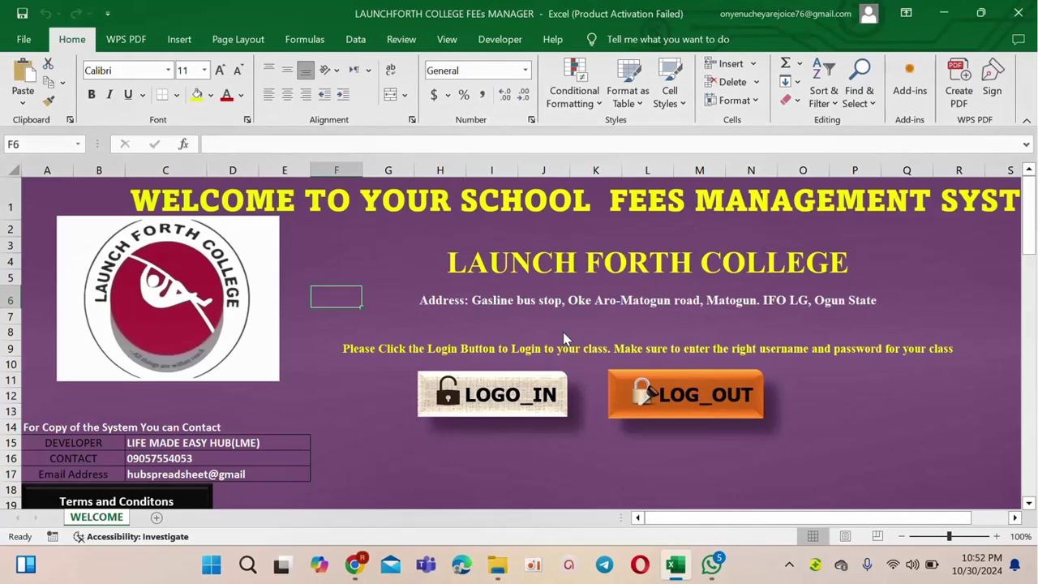
Try to log in as Head Admin through the login form with the account password, and acknowledge the messages
click(488, 397)
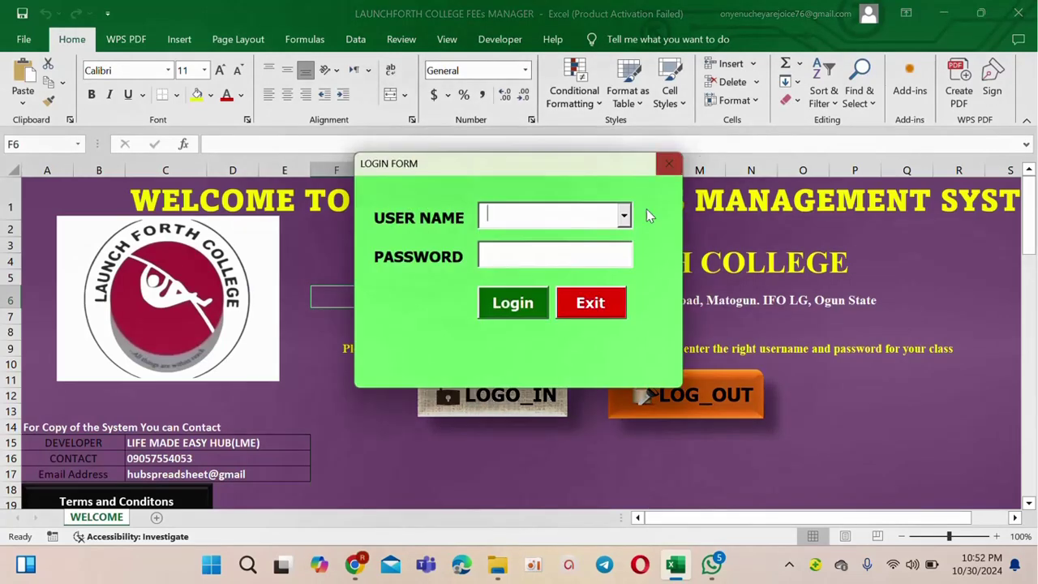
click(626, 216)
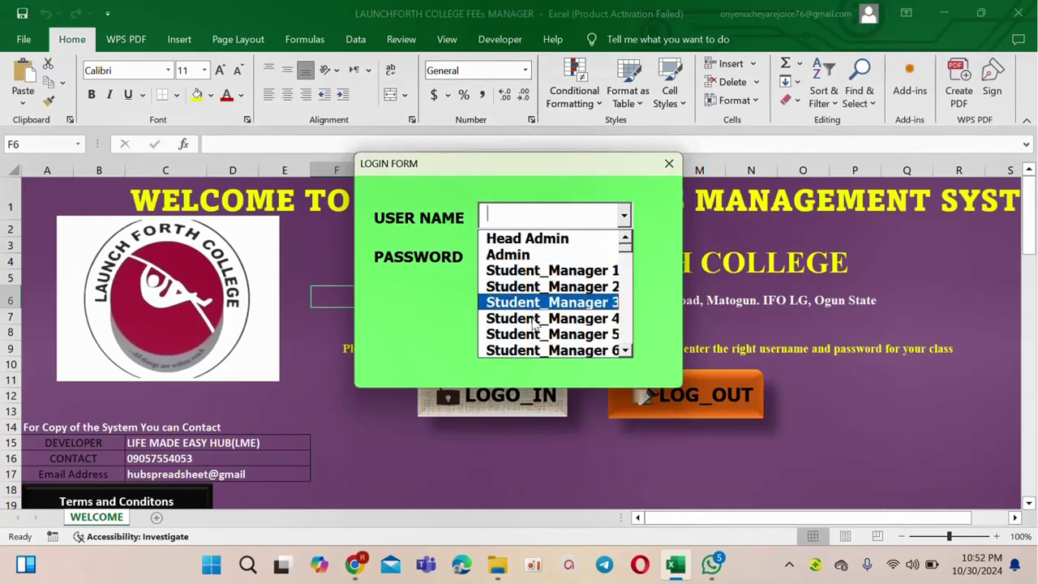
click(536, 239)
click(506, 253)
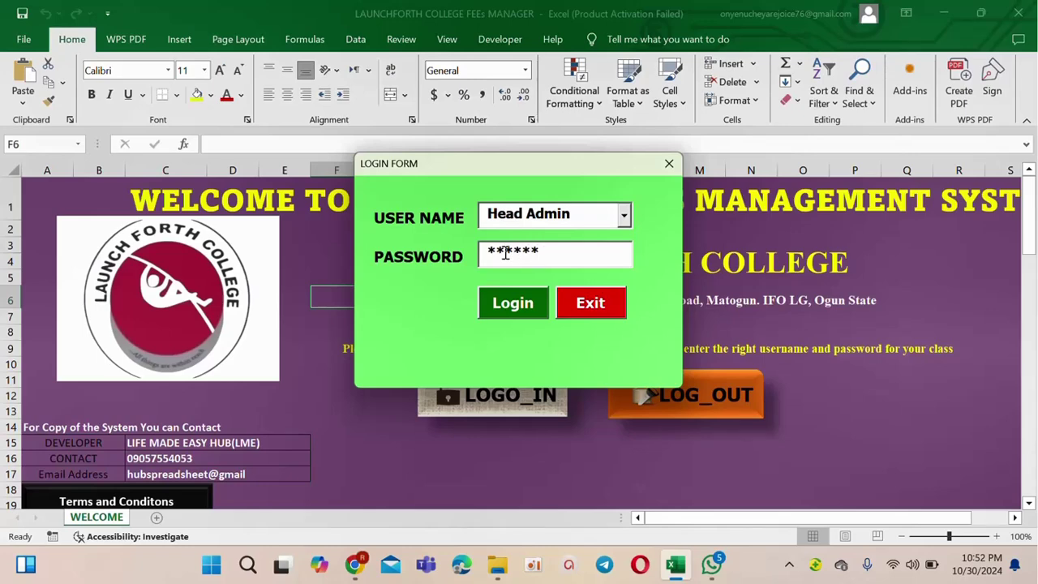
click(489, 316)
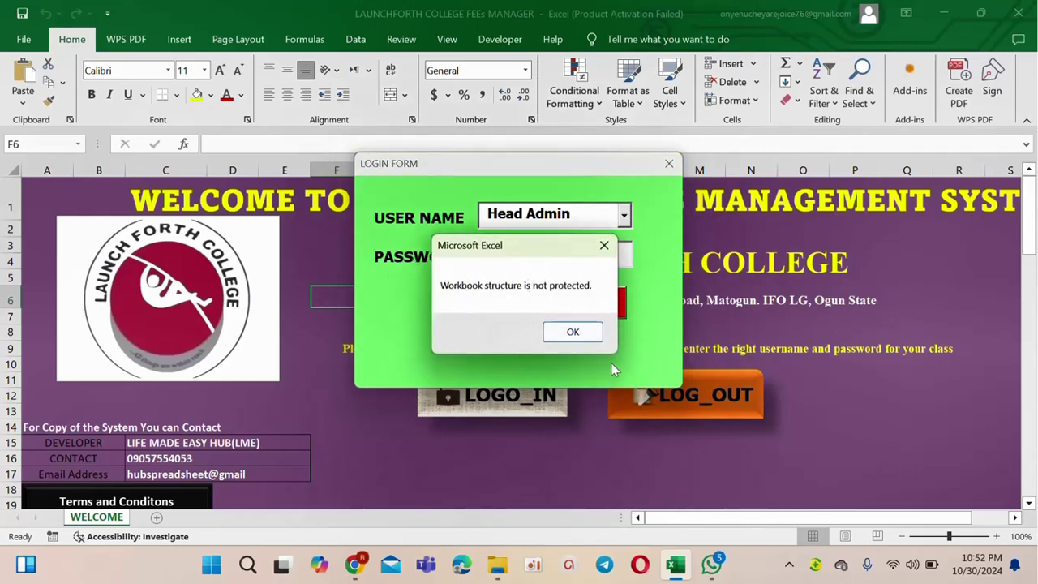
click(573, 333)
click(577, 339)
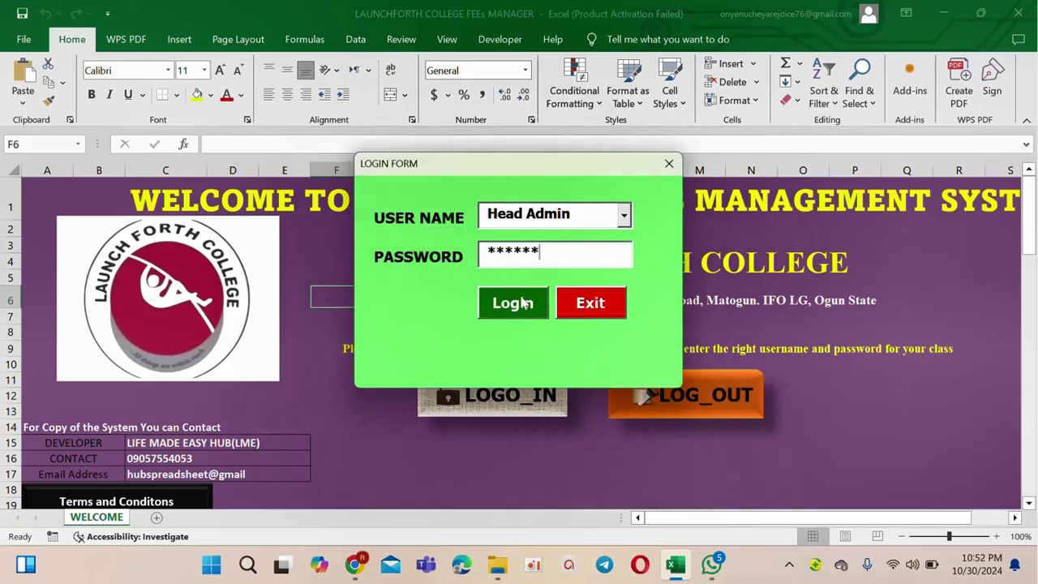
Re-enter the Head Admin account password, log in, and acknowledge the login and workbook structure messages
key(BackSpace)
click(519, 302)
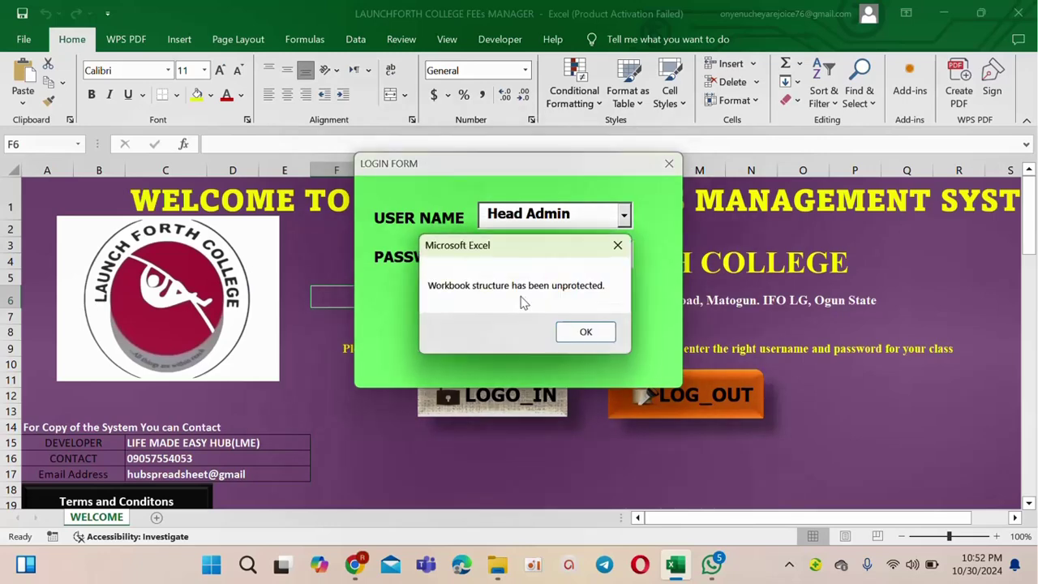
click(587, 333)
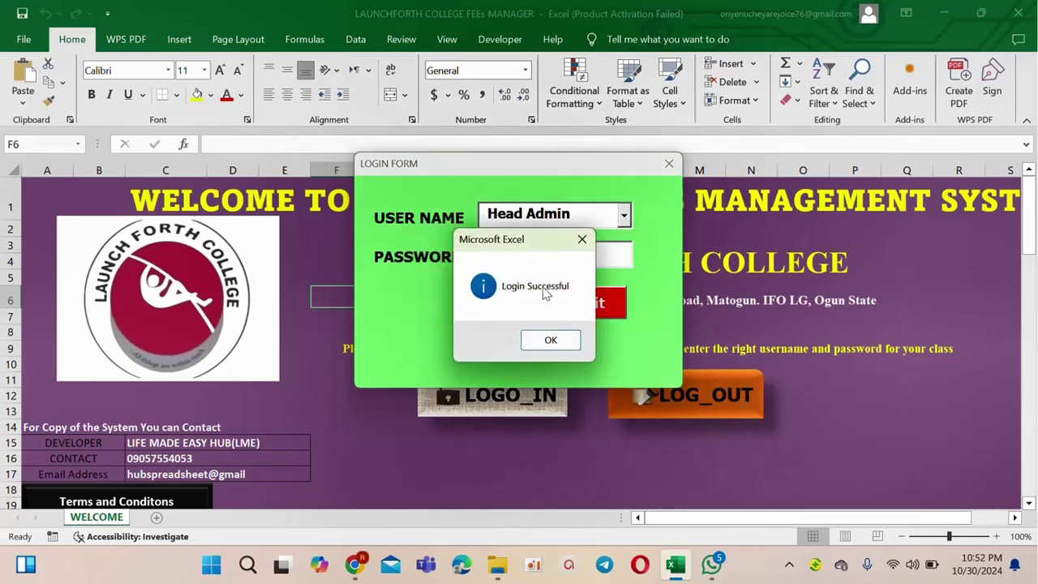
click(571, 340)
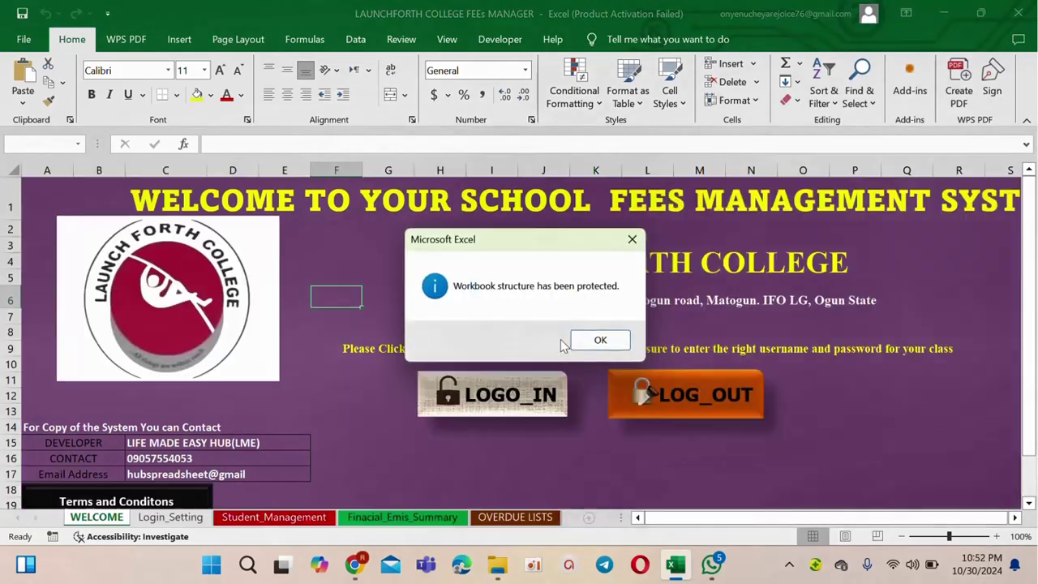
click(591, 342)
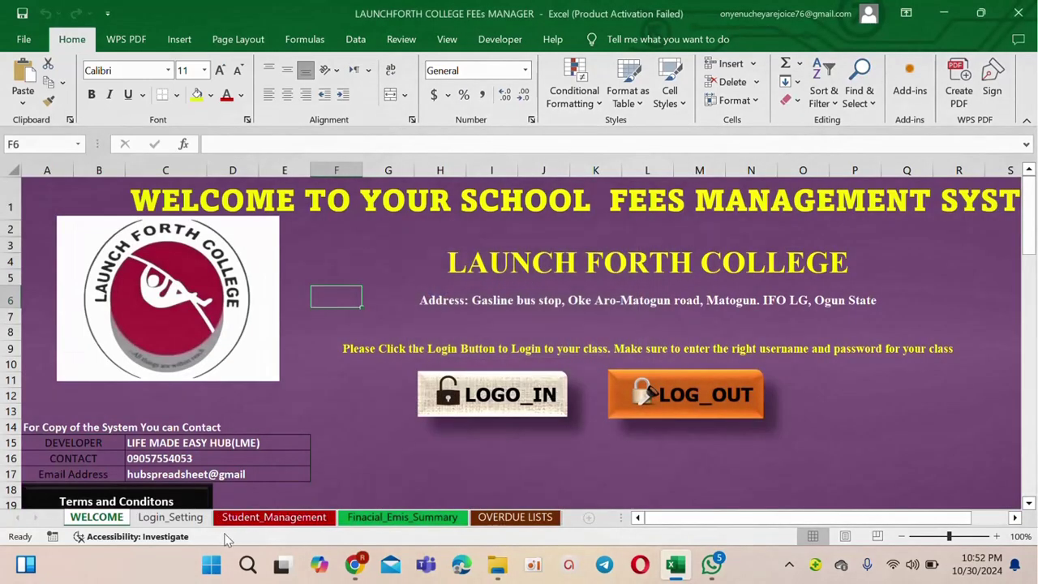
Review the user names and access notes on the Login_Setting sheet, and display the Student_Management sheet
click(185, 519)
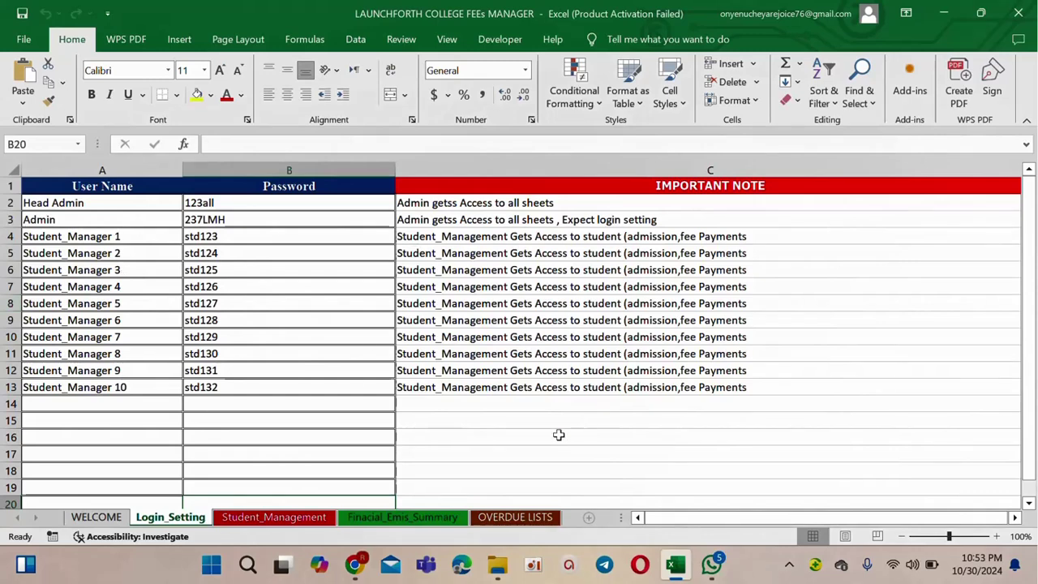
click(286, 518)
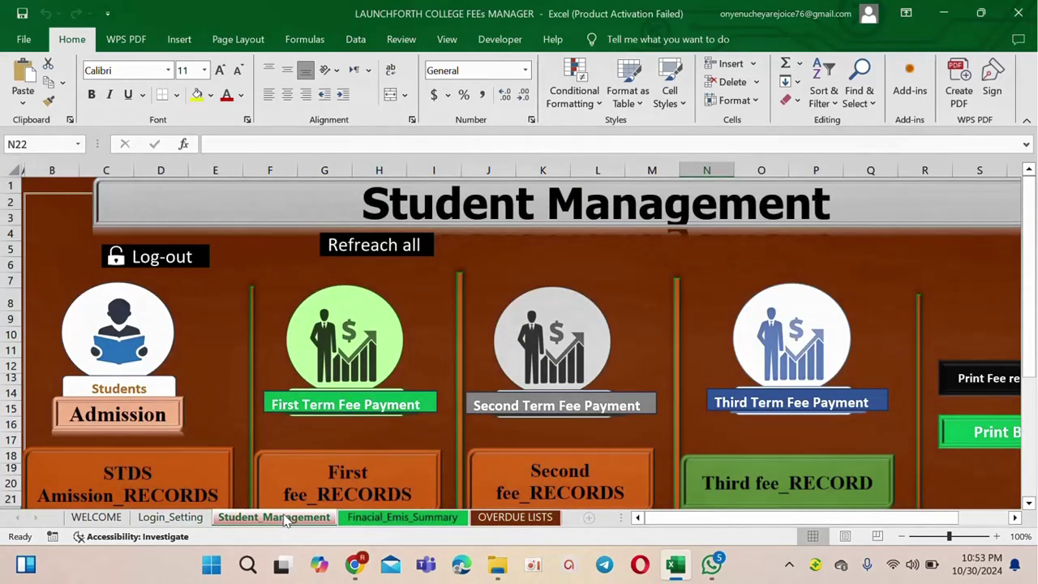